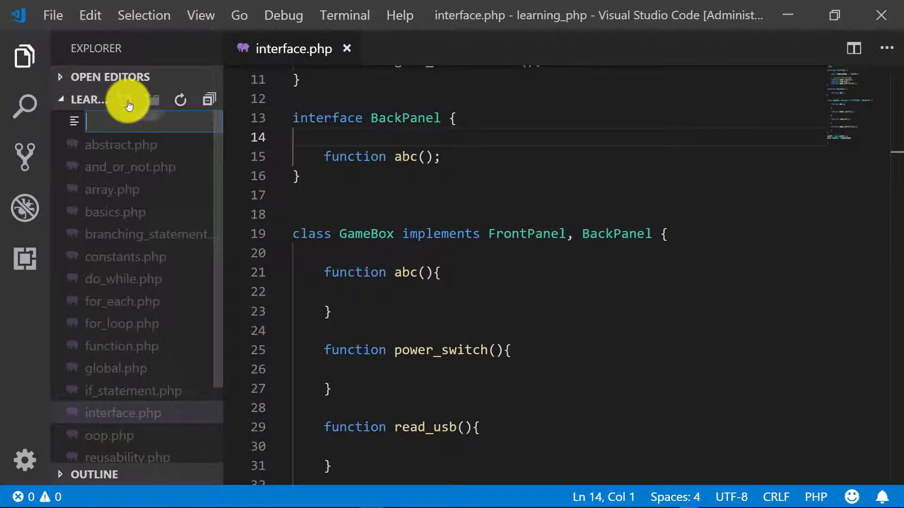
{"action": "type", "text": "php"}
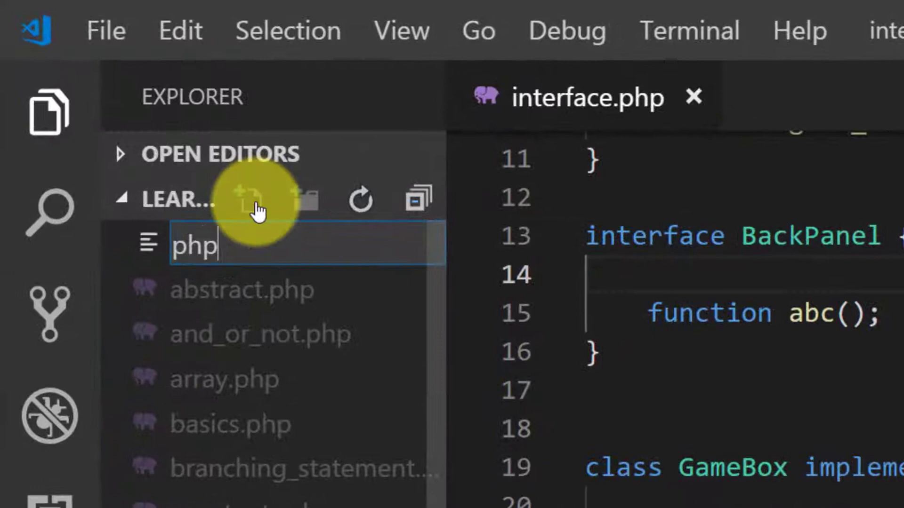
{"action": "type", "text": "_html.ht"}
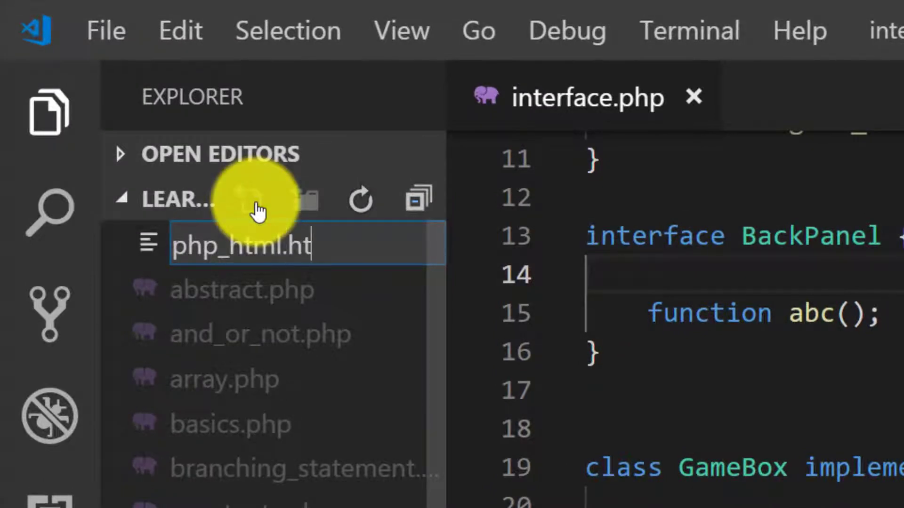
{"action": "type", "text": "ml"}
Step: Create php_html.html in learning_php, then rename it to php_html.php
{"action": "key", "text": "Return"}
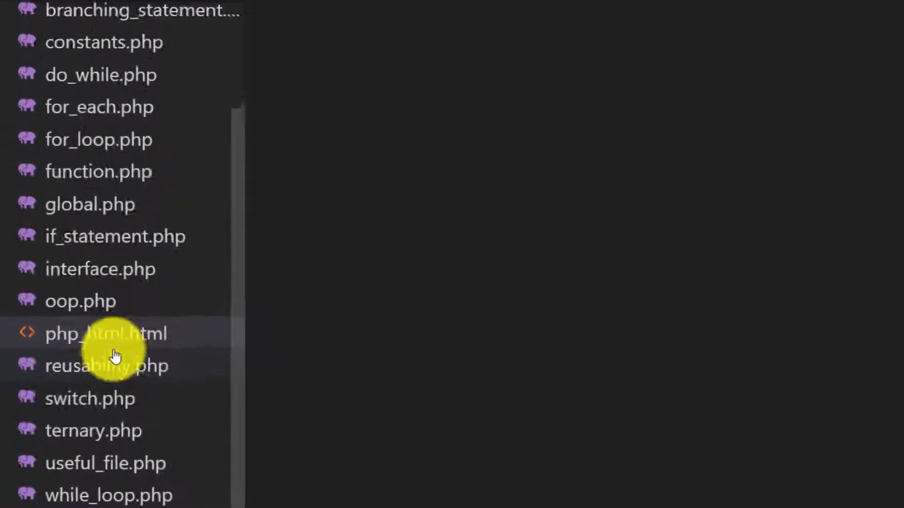
{"action": "right_click", "coordinate": [116, 338]}
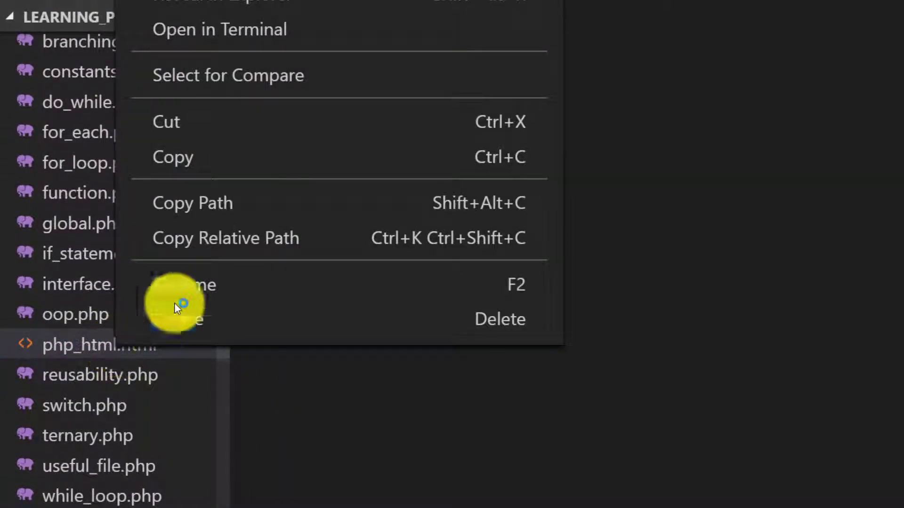
{"action": "left_click", "coordinate": [244, 286]}
{"action": "key", "text": "End"}
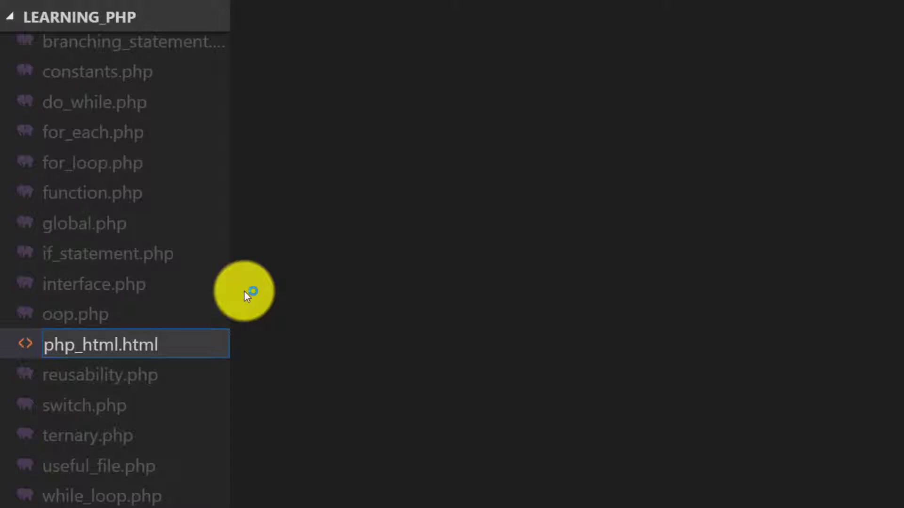
{"action": "key", "text": "BackSpace"}
{"action": "key", "text": "BackSpace"}
{"action": "key", "text": "BackSpace"}
{"action": "key", "text": "BackSpace"}
{"action": "type", "text": "p"}
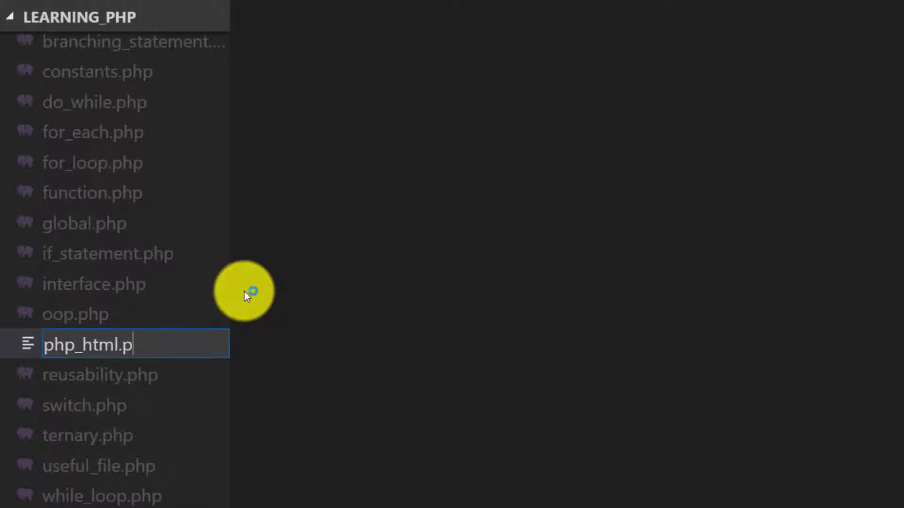
{"action": "type", "text": "hp"}
{"action": "key", "text": "Return"}
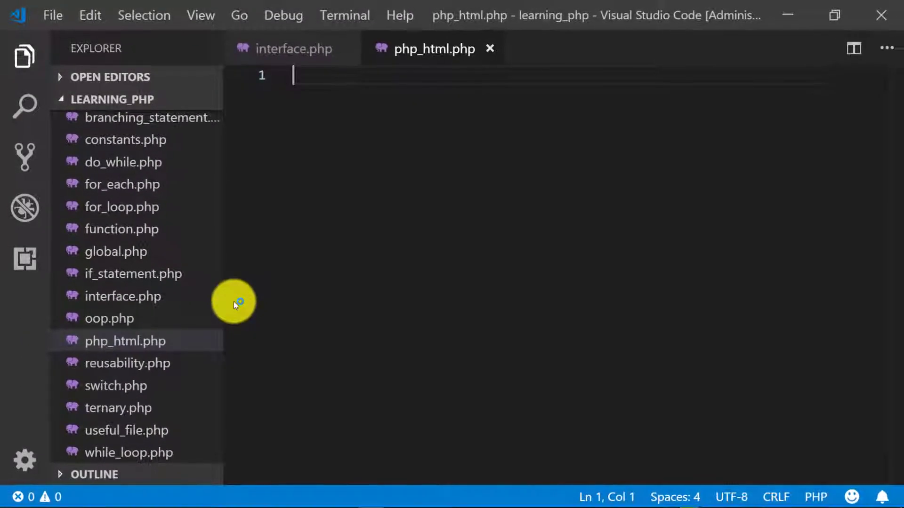
{"action": "type", "text": "<?"}
{"action": "type", "text": "php"}
Step: Add an empty <?php ?> block followed by an html:5 skeleton titled 'PHP with HTML'
{"action": "key", "text": "Return"}
{"action": "key", "text": "Return"}
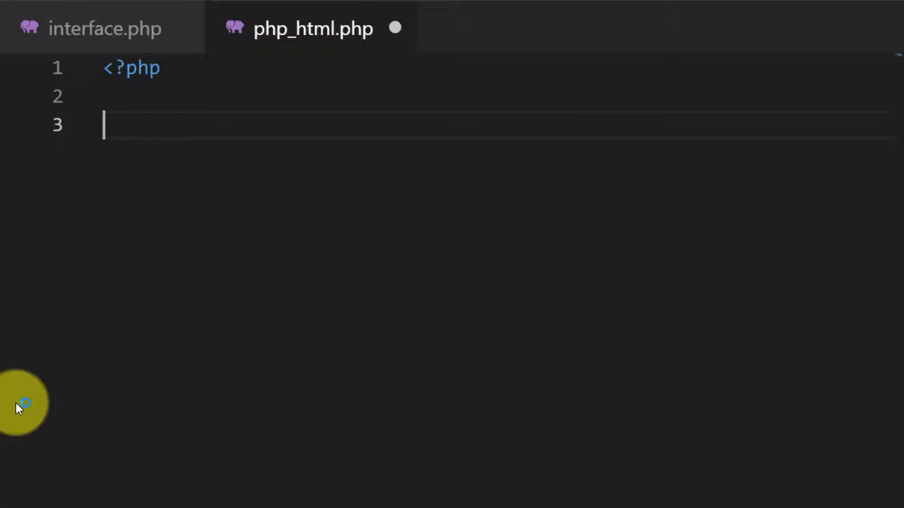
{"action": "type", "text": "?>"}
{"action": "key", "text": "Return"}
{"action": "type", "text": "html"}
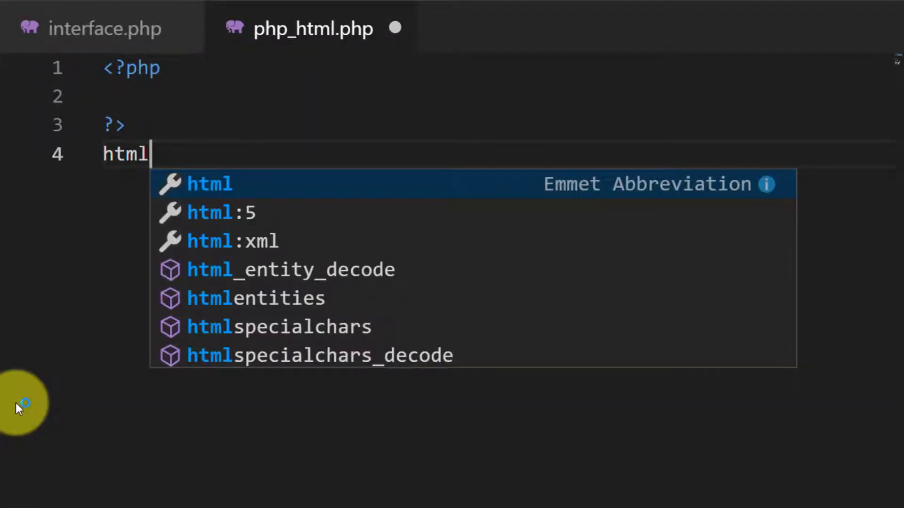
{"action": "key", "text": "Down"}
{"action": "key", "text": "Return"}
{"action": "key", "text": "Tab"}
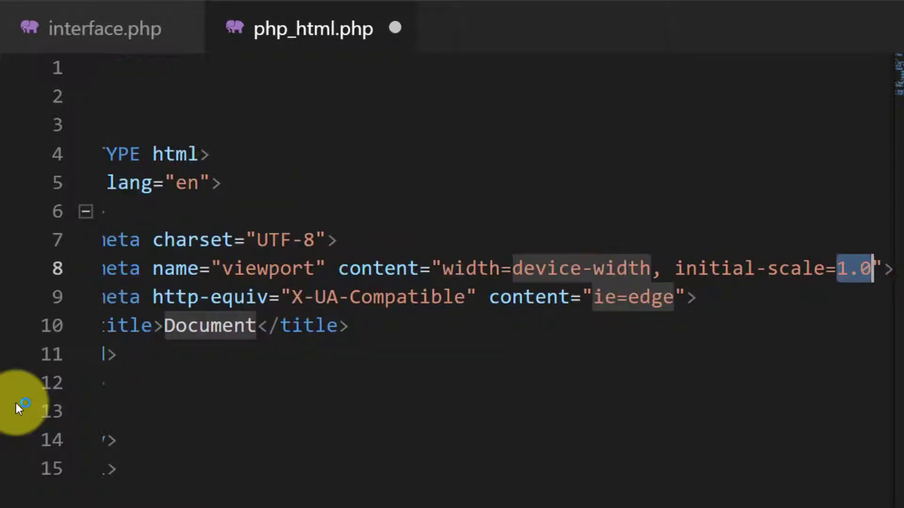
{"action": "key", "text": "Tab"}
{"action": "key", "text": "Tab"}
{"action": "type", "text": "HP"}
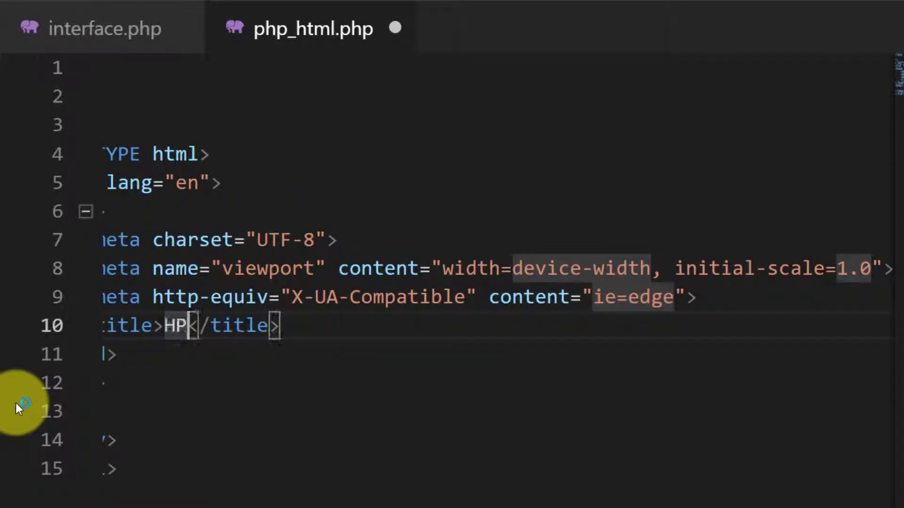
{"action": "key", "text": "BackSpace"}
{"action": "key", "text": "BackSpace"}
{"action": "type", "text": "PHP with "}
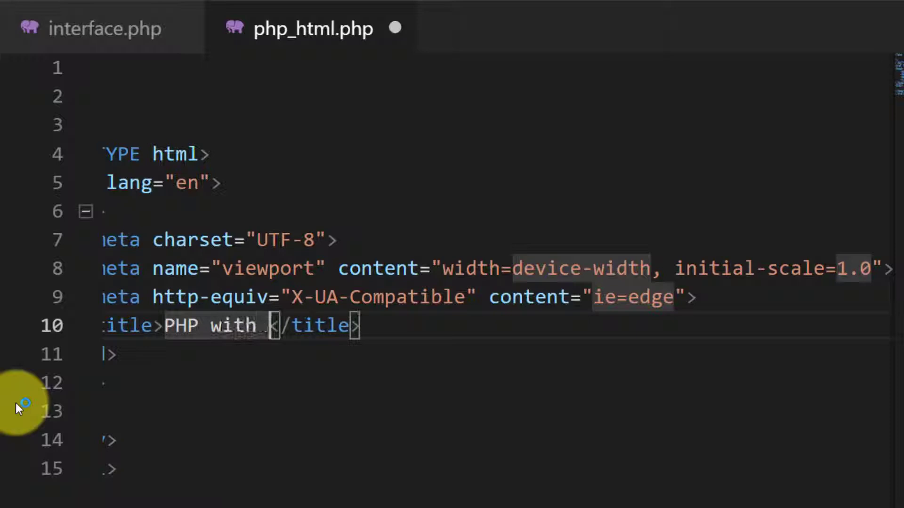
{"action": "type", "text": "HTML"}
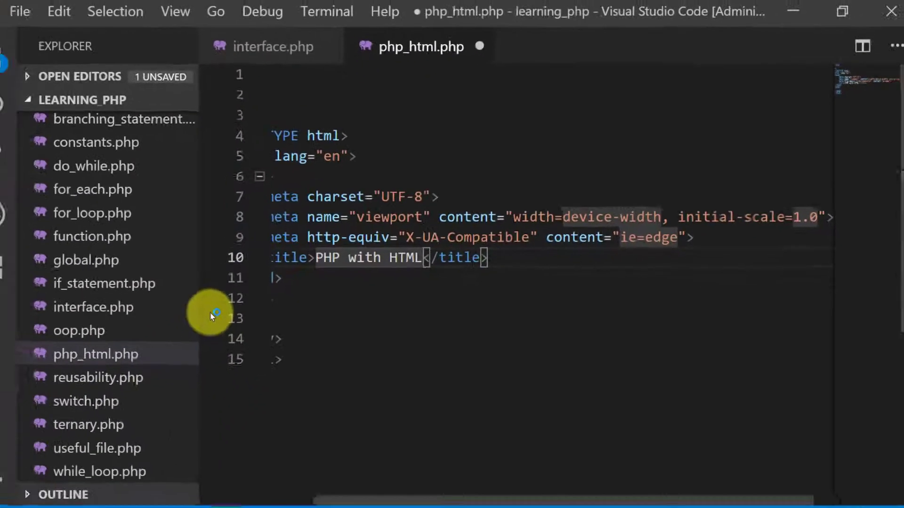
{"action": "key", "text": "Down"}
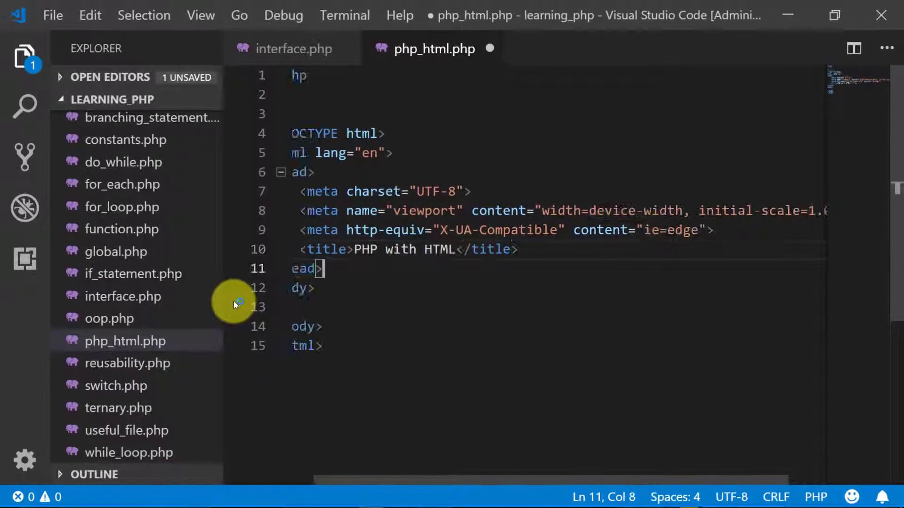
{"action": "key", "text": "Down"}
{"action": "key", "text": "Down"}
{"action": "key", "text": "Down"}
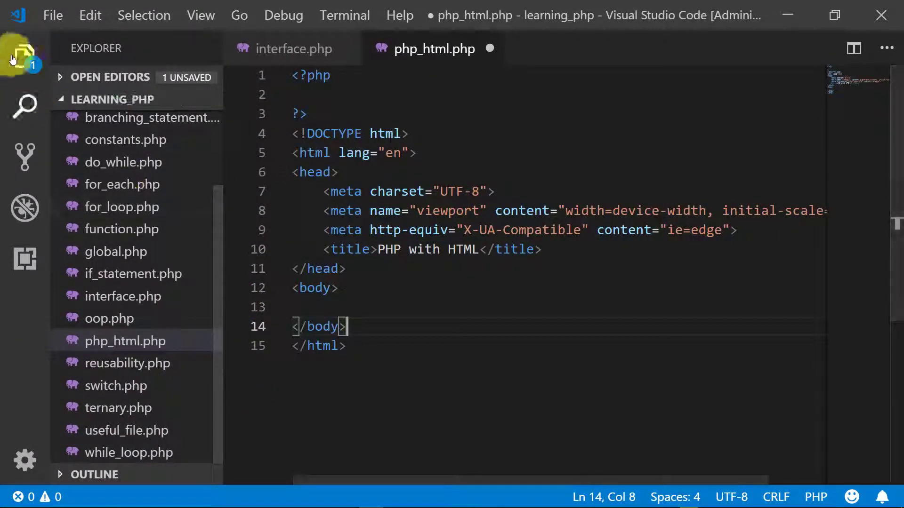
Step: Add an h1 heading 'PHP output into HTML page' inside the body
{"action": "left_click", "coordinate": [25, 56]}
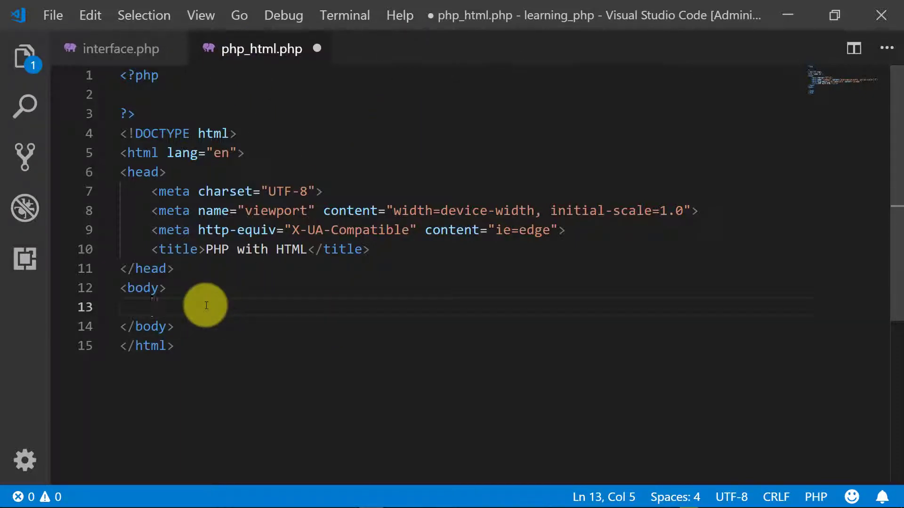
{"action": "key", "text": "Return"}
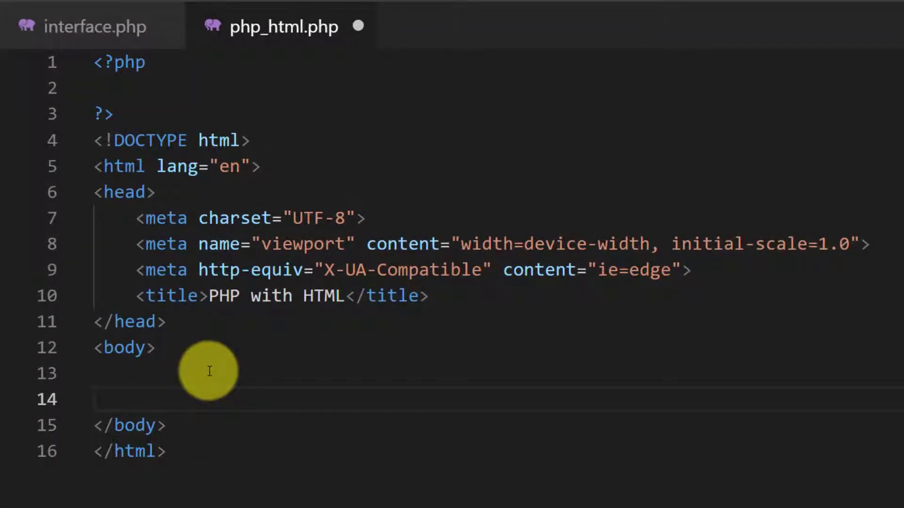
{"action": "key", "text": "Return"}
{"action": "key", "text": "Up"}
{"action": "key", "text": "Tab"}
{"action": "type", "text": "h1"}
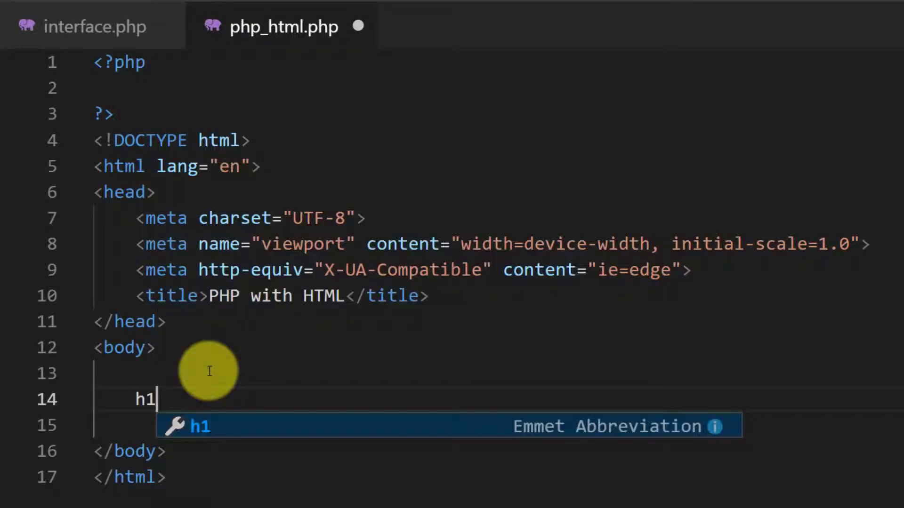
{"action": "key", "text": "Tab"}
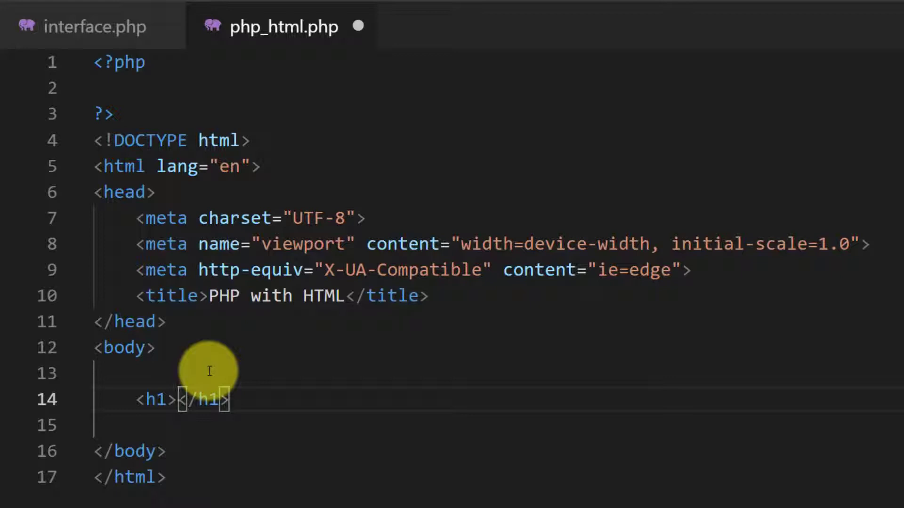
{"action": "type", "text": "PHP"}
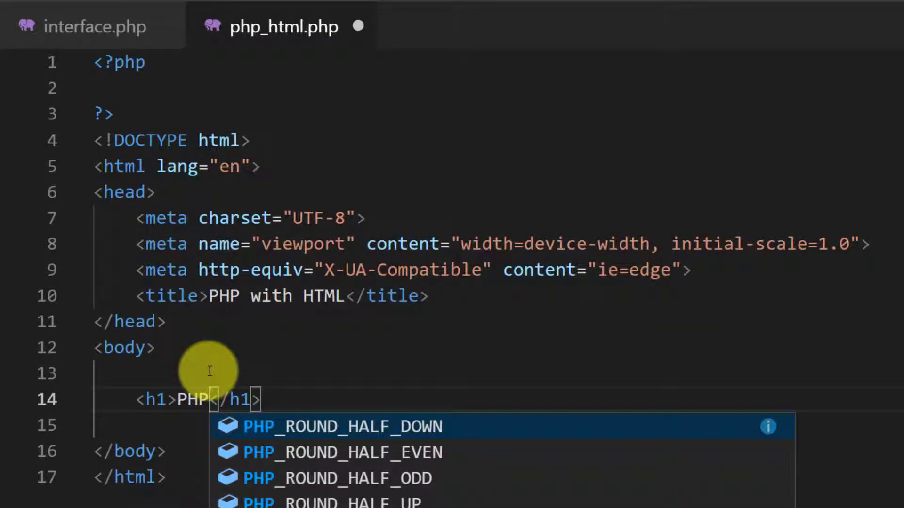
{"action": "type", "text": " output"}
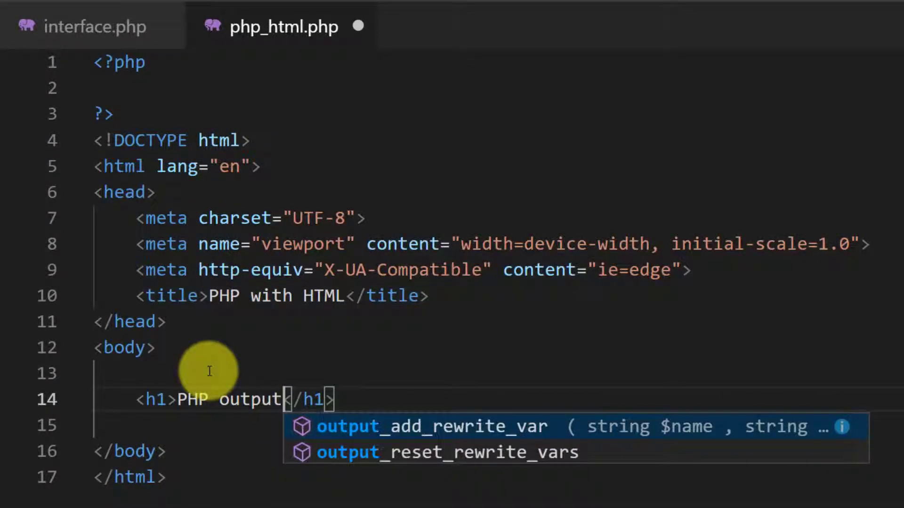
{"action": "type", "text": " into "}
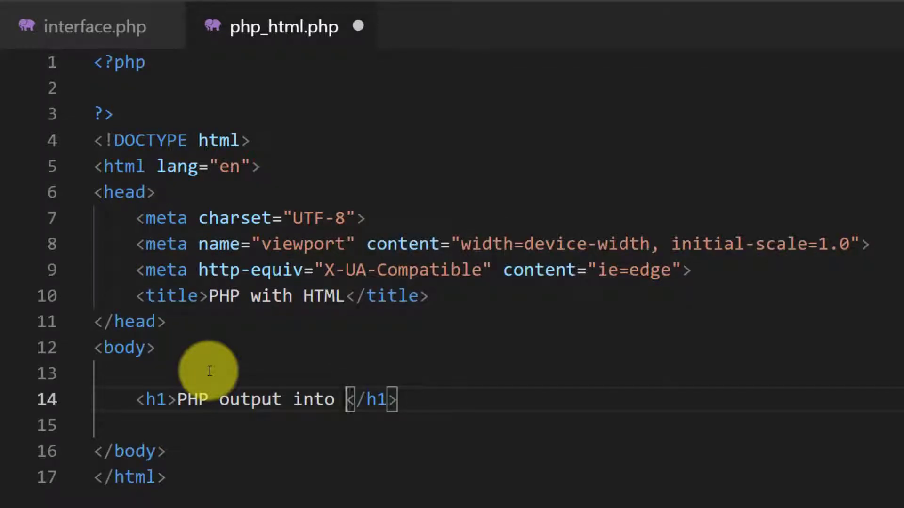
{"action": "type", "text": "HTML page"}
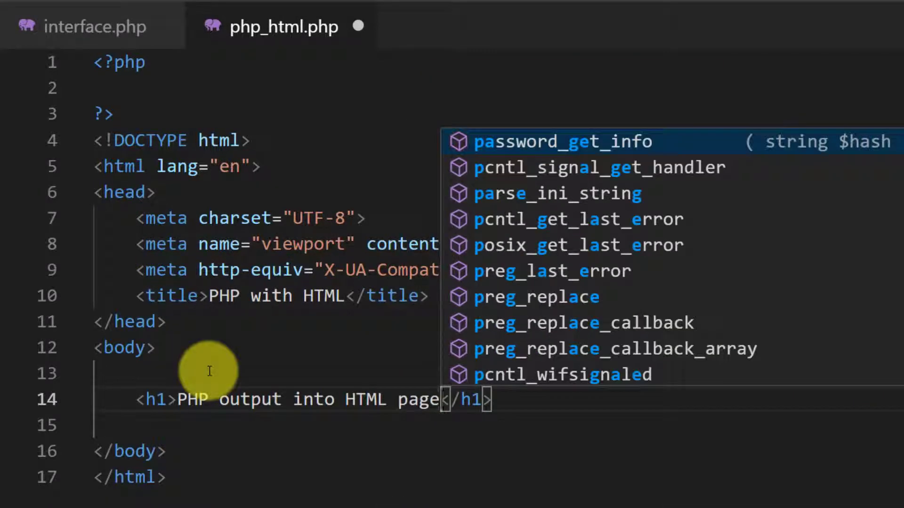
Step: Save the file and add an empty h2 element below the h1
{"action": "key", "text": "ctrl+s"}
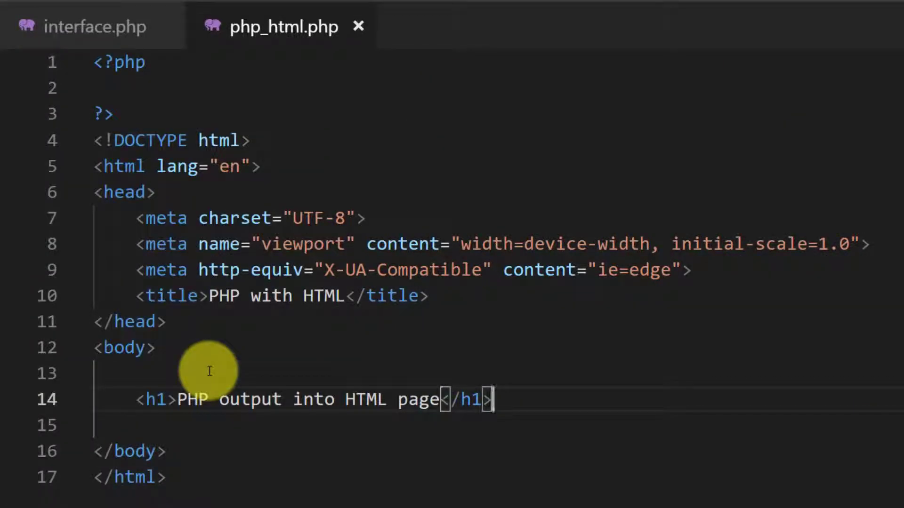
{"action": "key", "text": "End"}
{"action": "key", "text": "Return"}
{"action": "type", "text": "h2"}
{"action": "key", "text": "Tab"}
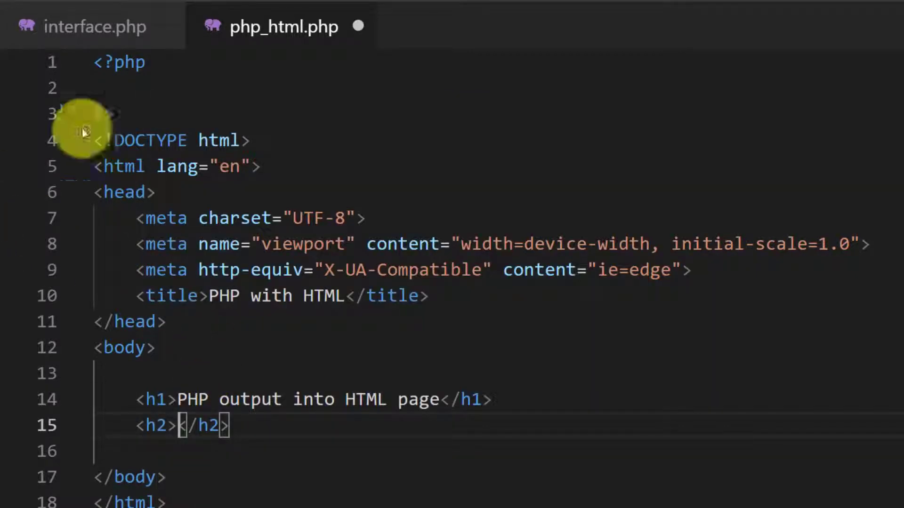
Step: Assign $heading = "Its fun to learn PHP"; on an indented line in the PHP block
{"action": "left_click", "coordinate": [166, 88]}
{"action": "type", "text": "$"}
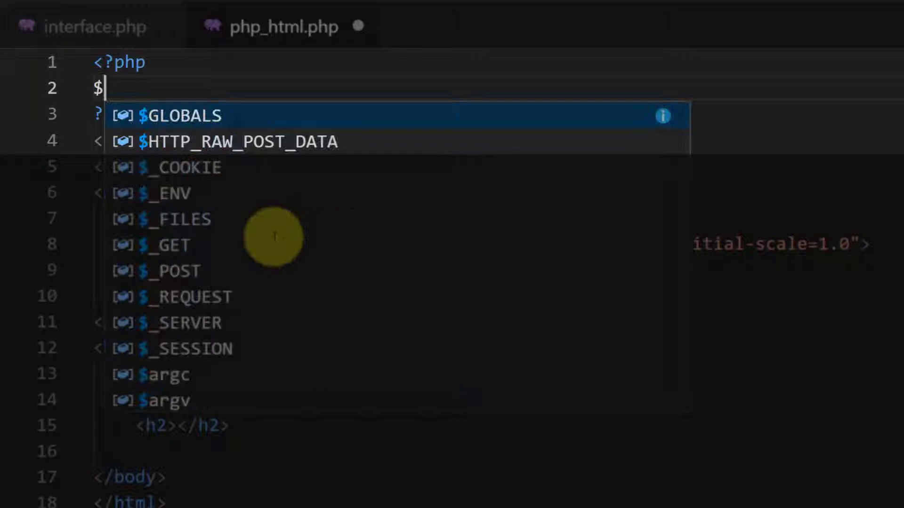
{"action": "type", "text": "headi"}
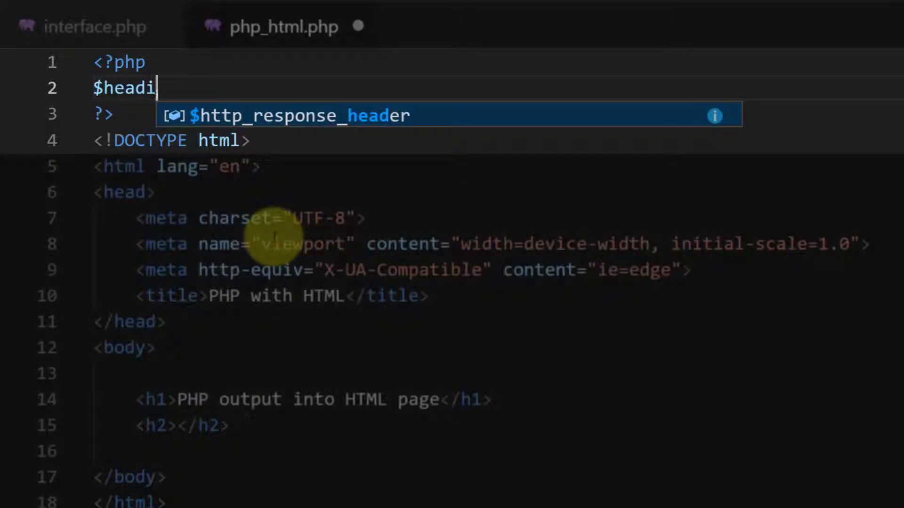
{"action": "type", "text": "ng = \"Its fun to learn"}
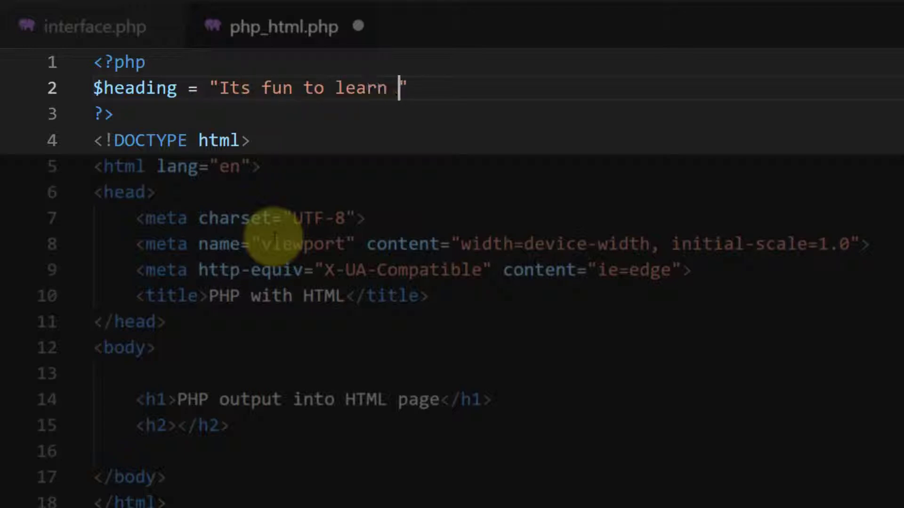
{"action": "key", "text": "Down"}
{"action": "key", "text": "Down"}
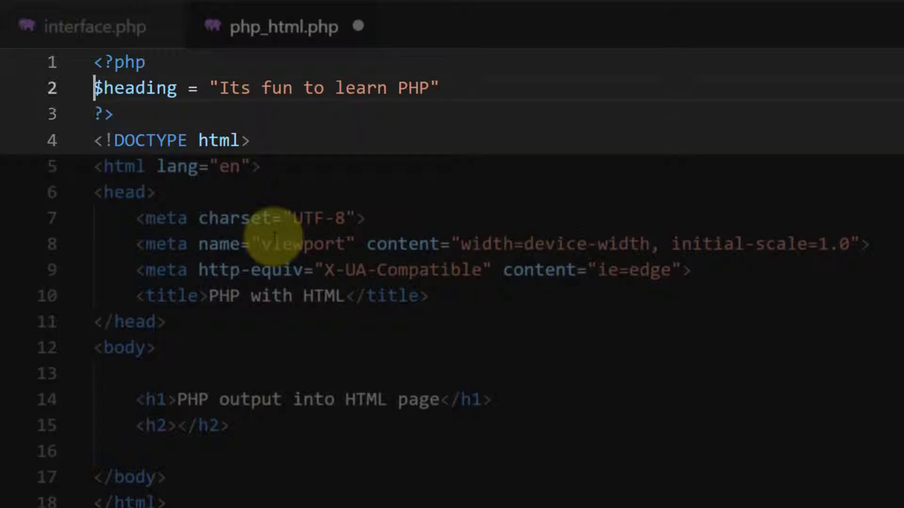
{"action": "key", "text": "Down"}
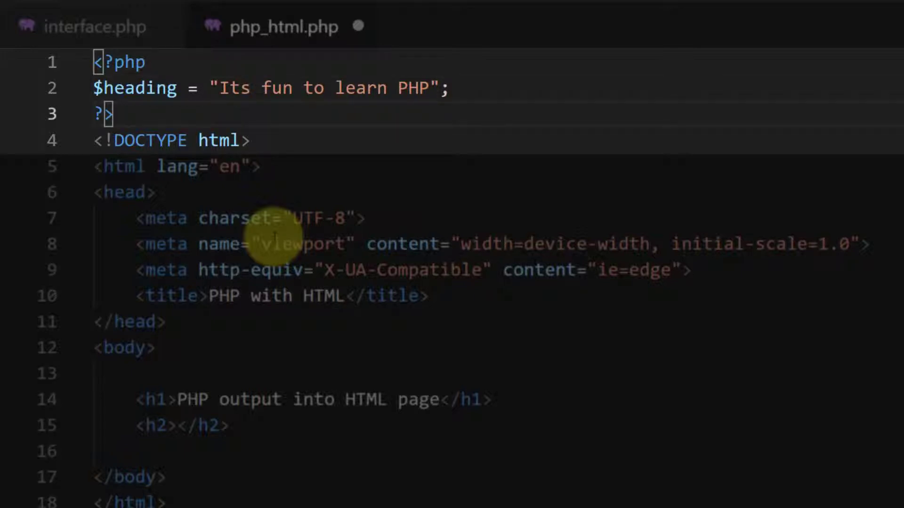
{"action": "key", "text": "Home"}
{"action": "key", "text": "Tab"}
{"action": "key", "text": "Down"}
Step: Add a blank line after the PHP block and echo $heading inside the h2
{"action": "key", "text": "End"}
{"action": "key", "text": "Return"}
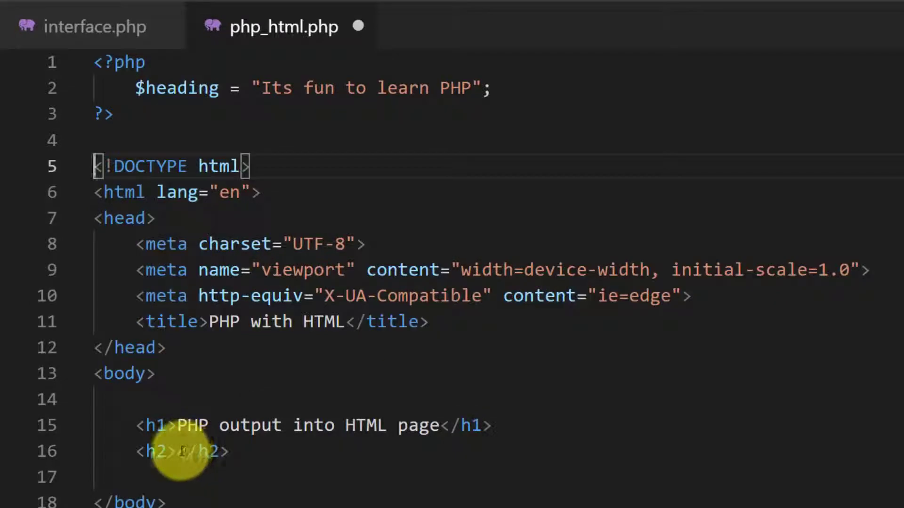
{"action": "left_click", "coordinate": [177, 451]}
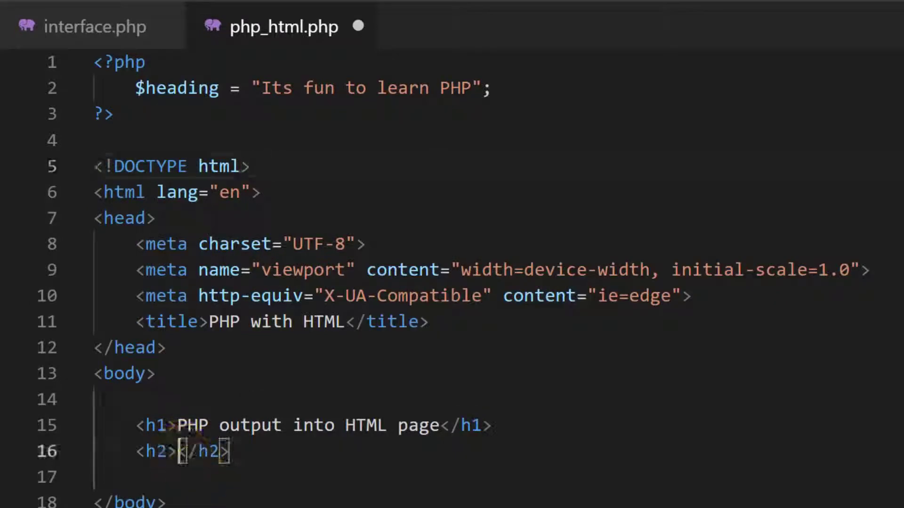
{"action": "type", "text": "<?"}
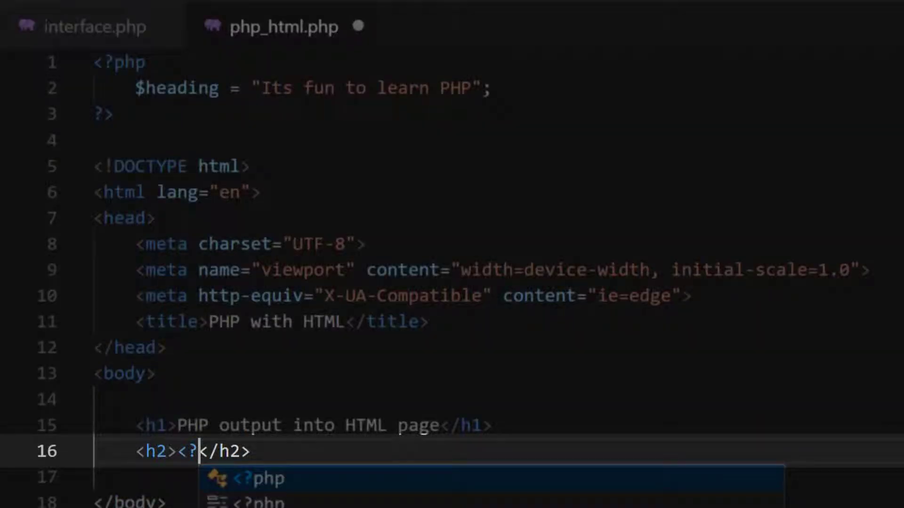
{"action": "type", "text": "php echo "}
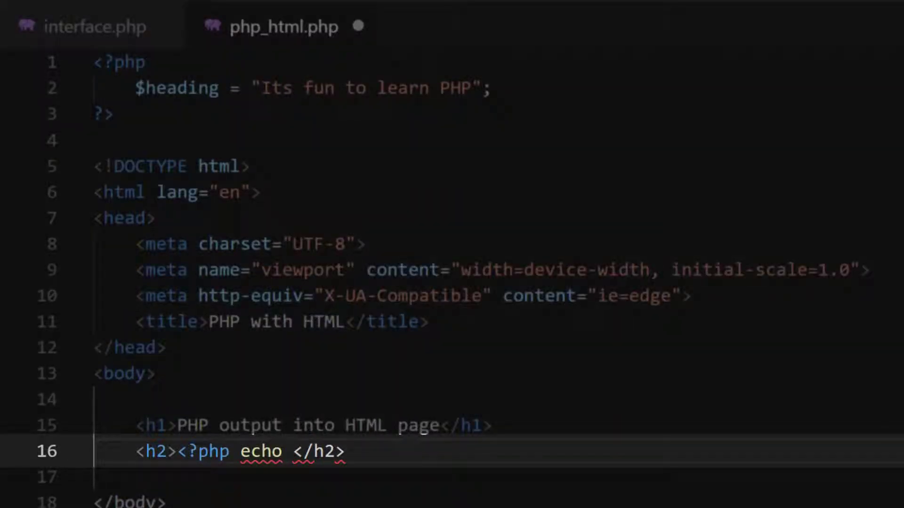
{"action": "type", "text": "$he"}
{"action": "key", "text": "Tab"}
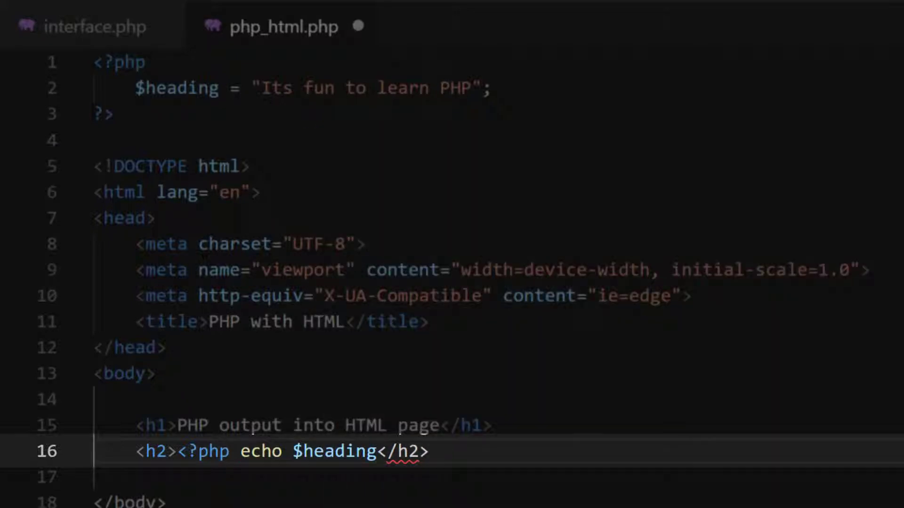
{"action": "type", "text": "; ?>"}
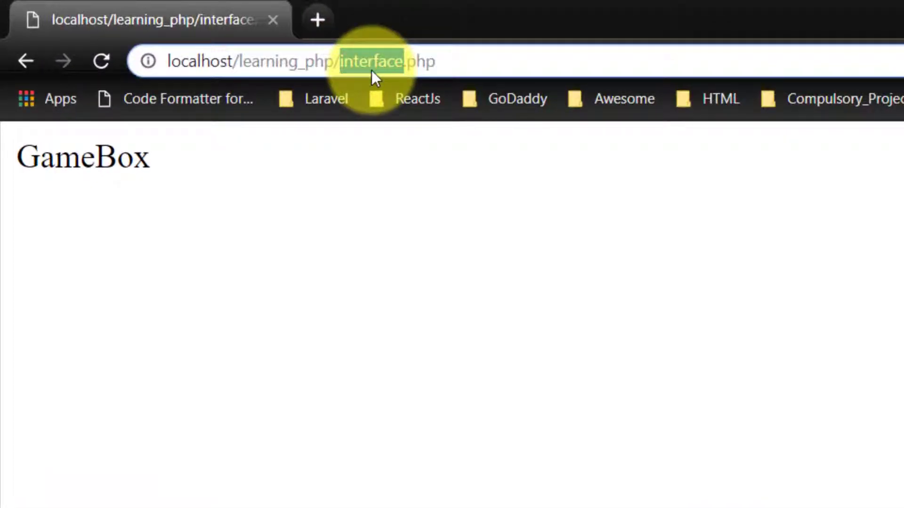
{"action": "type", "text": "php_html"}
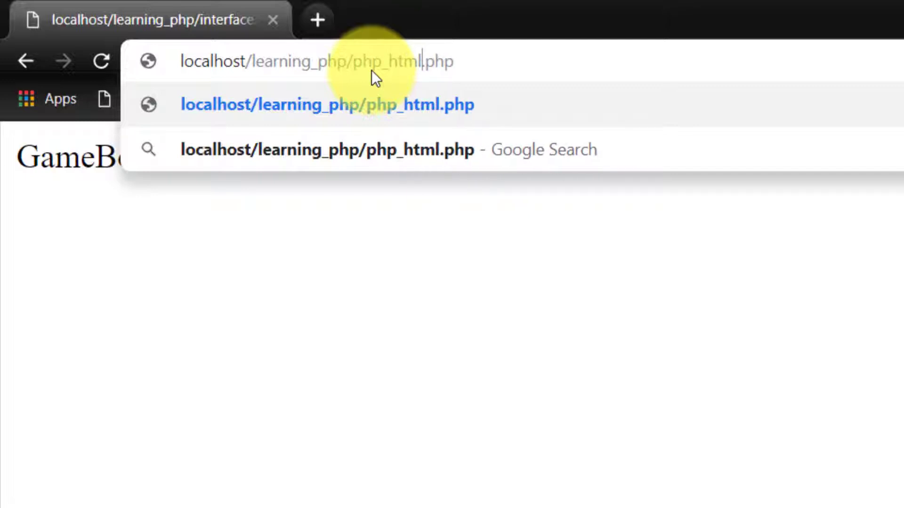
Step: Load localhost/learning_php/php_html.php and highlight both headings, then return to VS Code
{"action": "key", "text": "Return"}
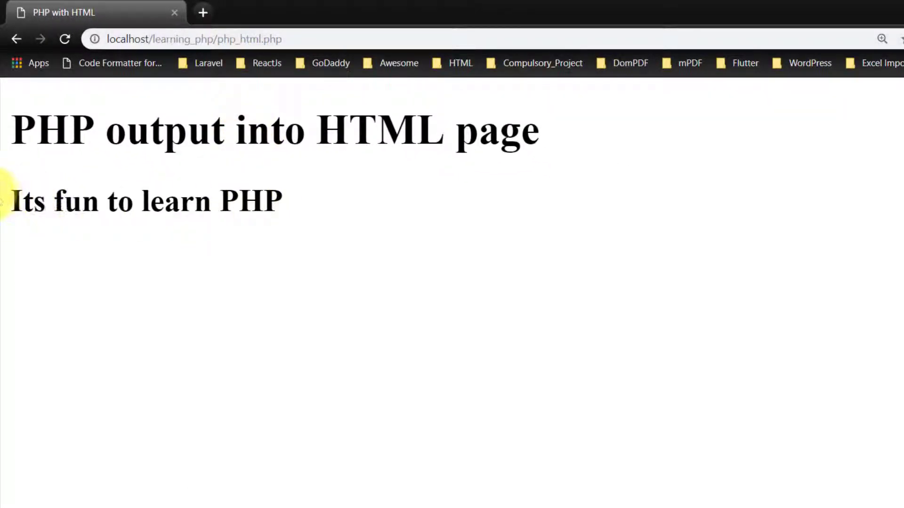
{"action": "left_click_drag", "start_coordinate": [10, 201], "coordinate": [284, 223]}
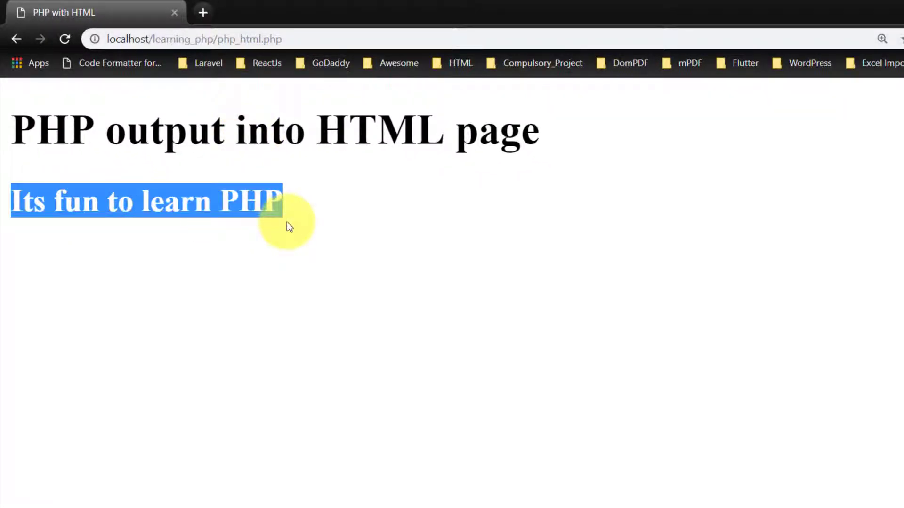
{"action": "left_click_drag", "start_coordinate": [10, 131], "coordinate": [541, 133]}
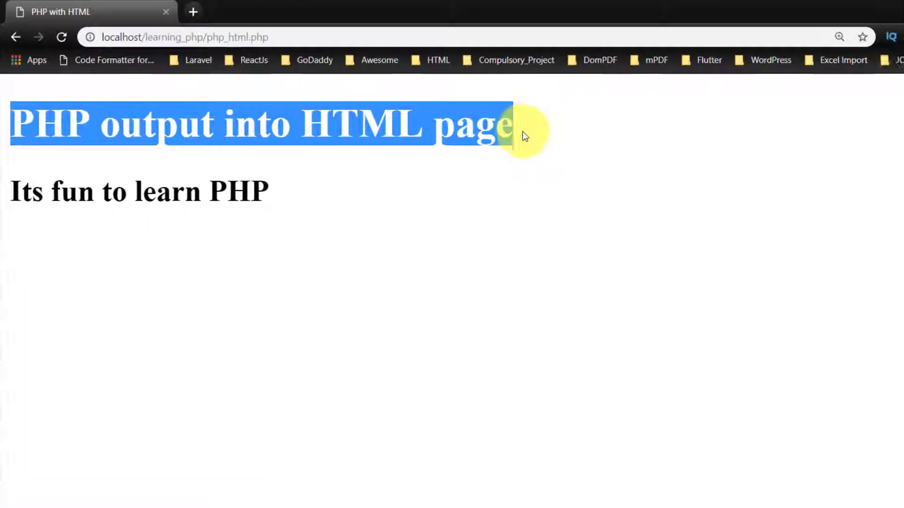
{"action": "key", "text": "alt+Tab"}
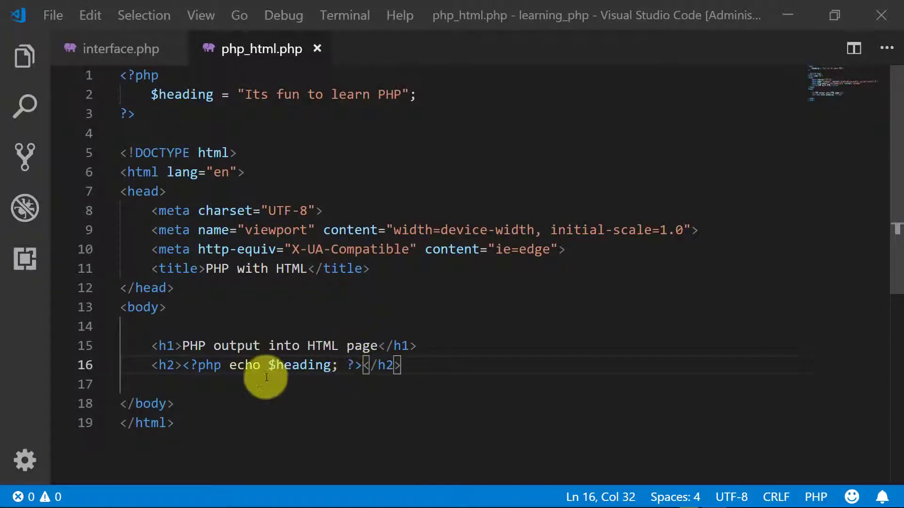
{"action": "mouse_move", "coordinate": [299, 365]}
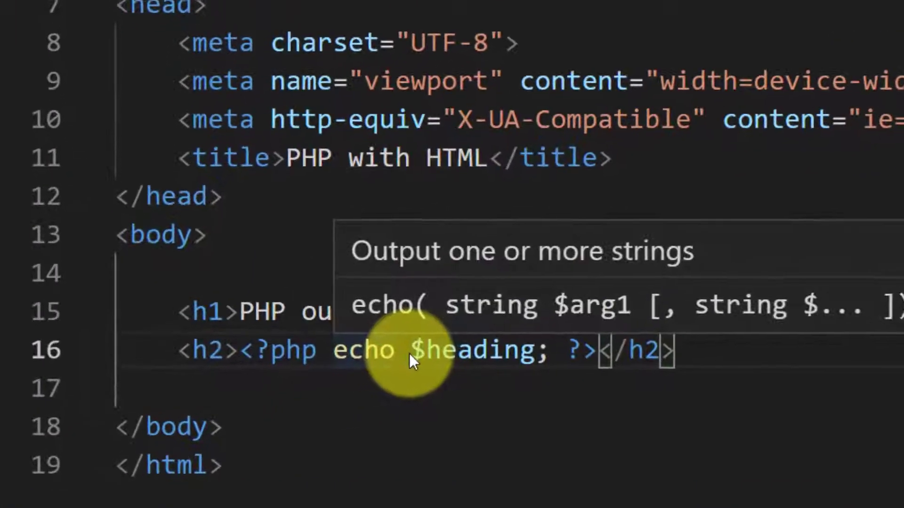
Step: Change the h2's <?php echo $heading; ?> to the short <?= $heading; ?> tag
{"action": "double_click", "coordinate": [452, 351]}
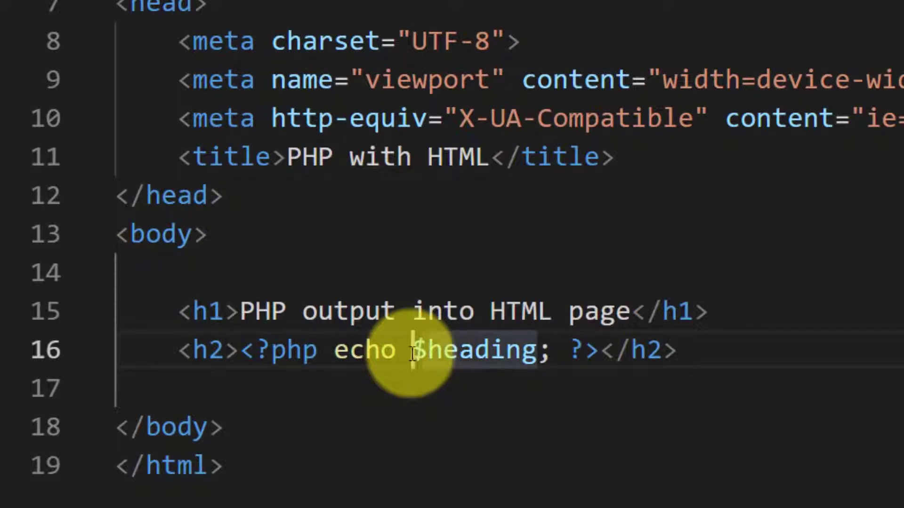
{"action": "key", "text": "shift+Left"}
{"action": "key", "text": "shift+Left"}
{"action": "key", "text": "shift+Left"}
{"action": "key", "text": "shift+Left"}
{"action": "key", "text": "shift+Left"}
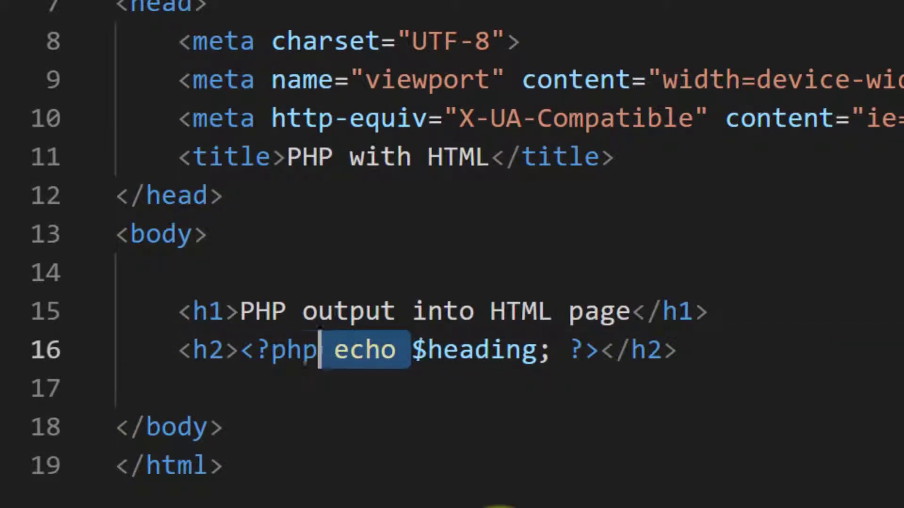
{"action": "key", "text": "shift+Left"}
{"action": "key", "text": "shift+Left"}
{"action": "key", "text": "shift+Left"}
{"action": "key", "text": "shift+Left"}
{"action": "key", "text": "BackSpace"}
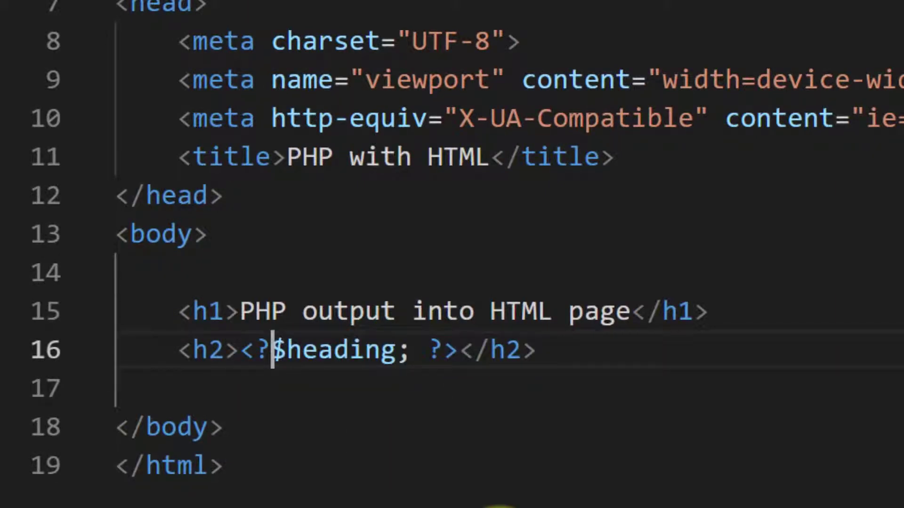
{"action": "type", "text": "="}
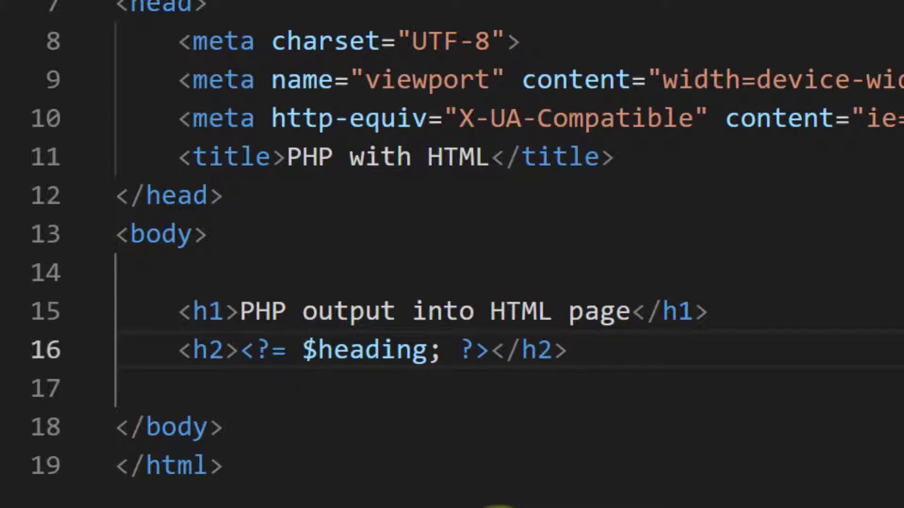
Step: Save the file and reload the page in Chrome to confirm the heading
{"action": "key", "text": "alt+f"}
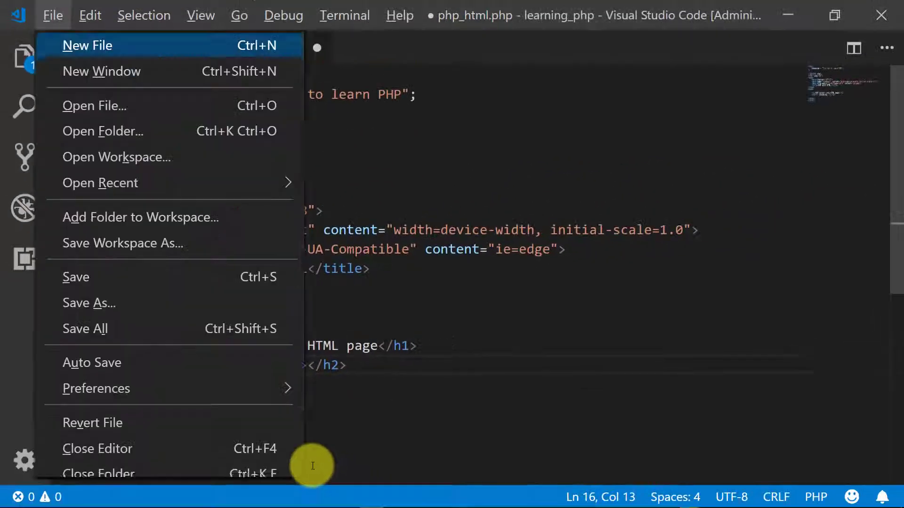
{"action": "key", "text": "Escape"}
{"action": "key", "text": "alt+Tab"}
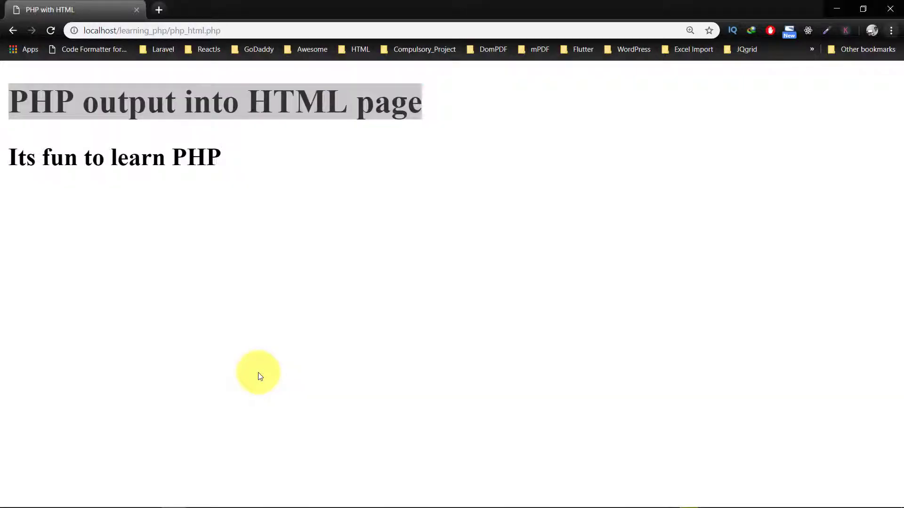
{"action": "left_click", "coordinate": [54, 31]}
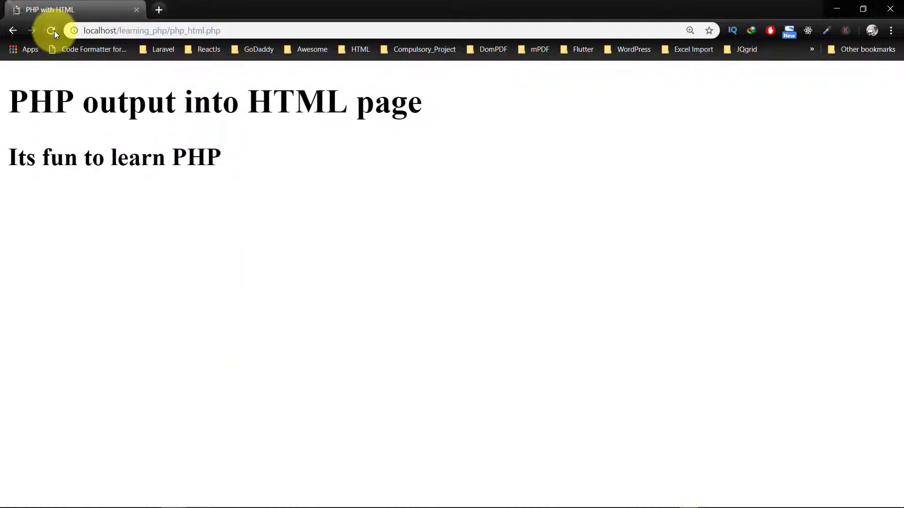
Step: Replace the h2's short tag with <?php print_r(explode(" ", $heading)); ?>
{"action": "key", "text": "alt+Tab"}
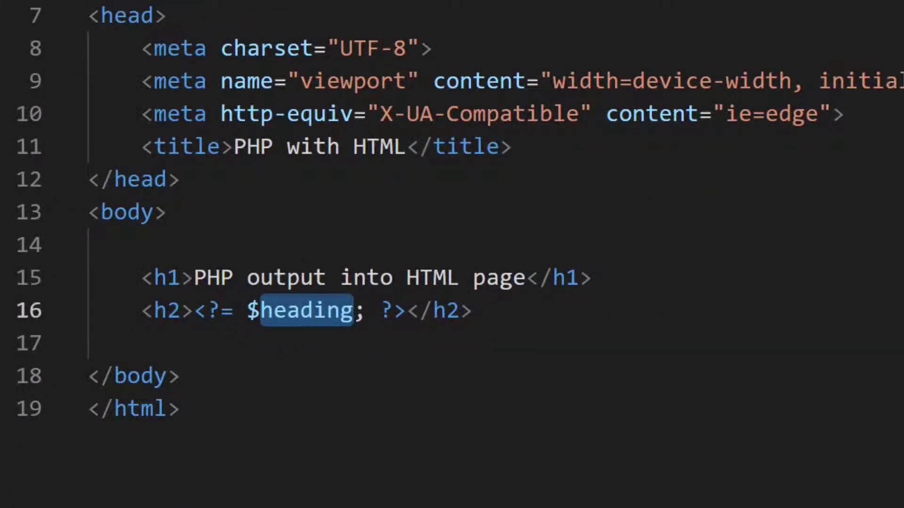
{"action": "key", "text": "BackSpace"}
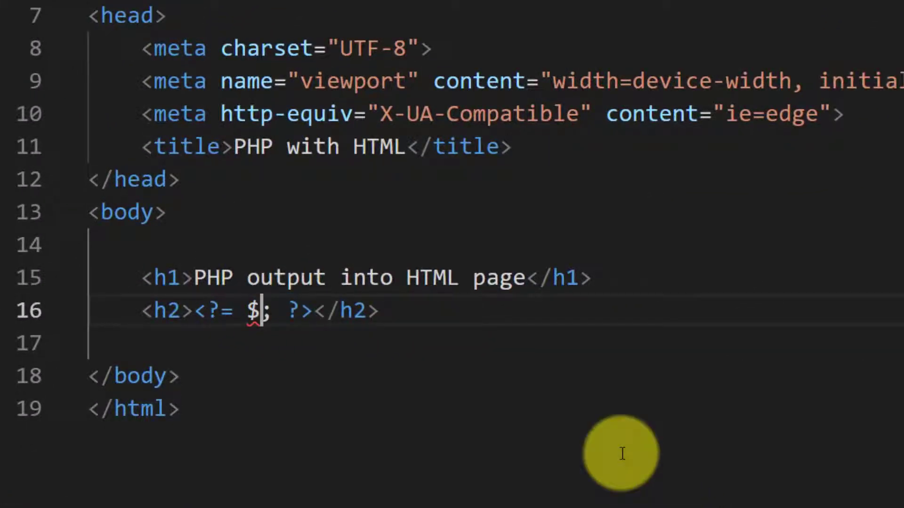
{"action": "key", "text": "BackSpace"}
{"action": "key", "text": "BackSpace"}
{"action": "key", "text": "BackSpace"}
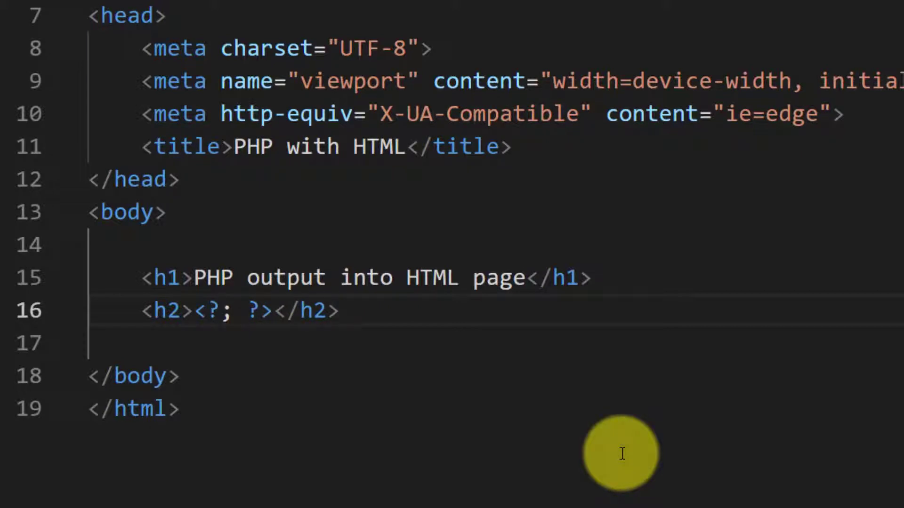
{"action": "type", "text": "php"}
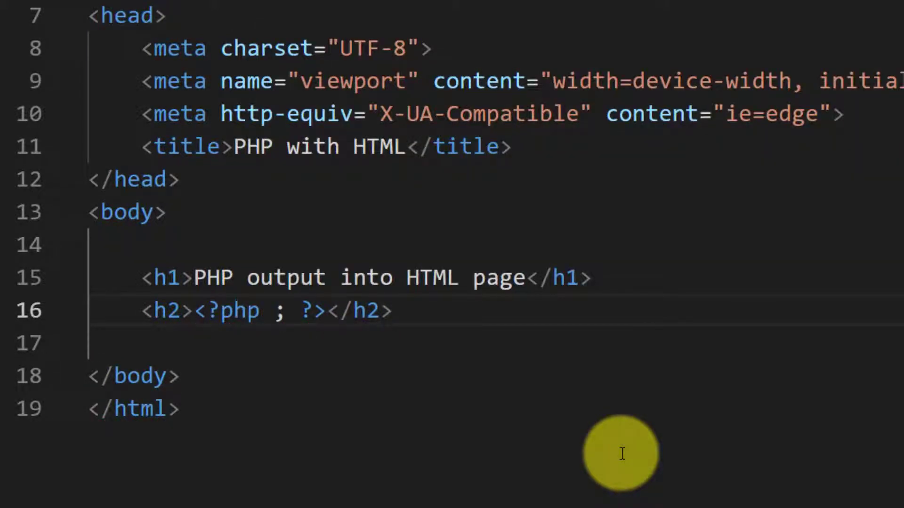
{"action": "type", "text": " print("}
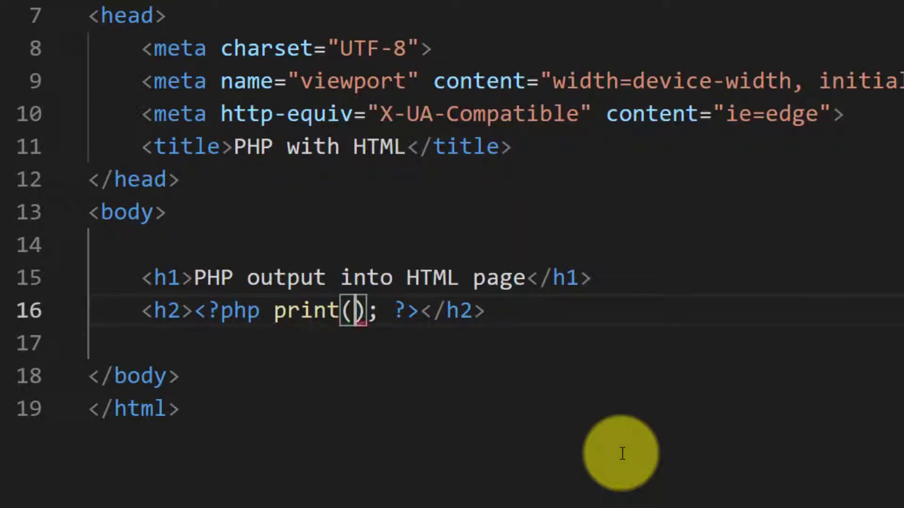
{"action": "key", "text": "BackSpace"}
{"action": "type", "text": "_r("}
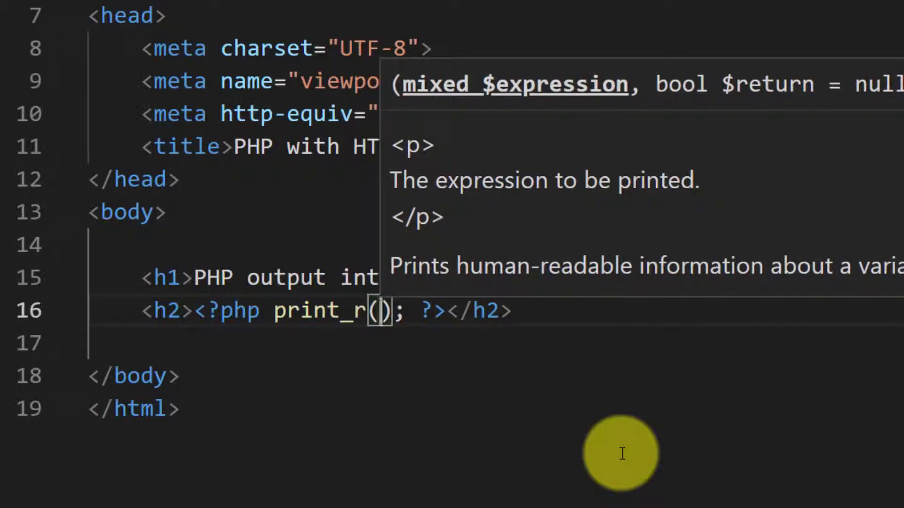
{"action": "type", "text": "explode"}
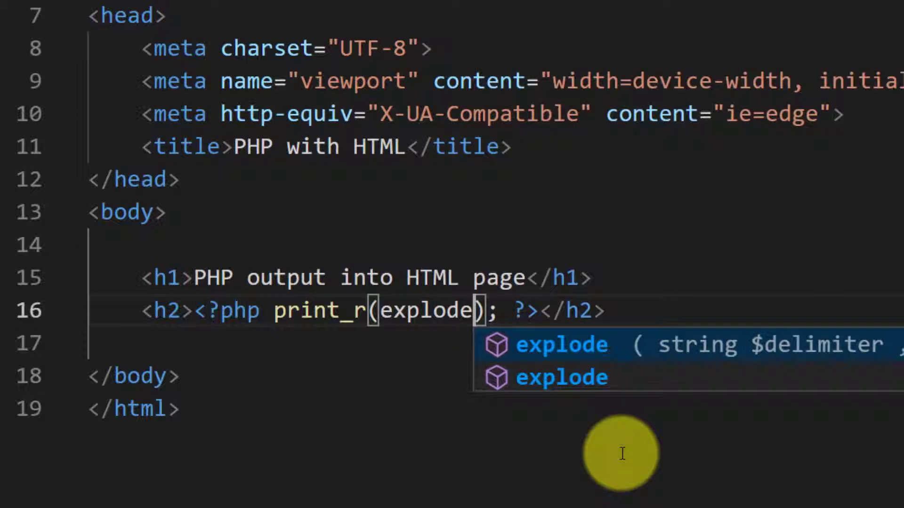
{"action": "type", "text": "($"}
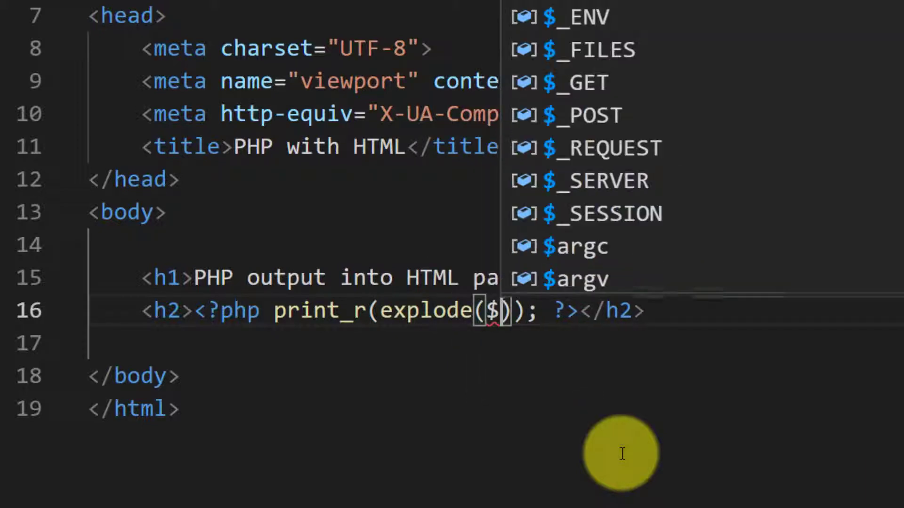
{"action": "type", "text": "heading"}
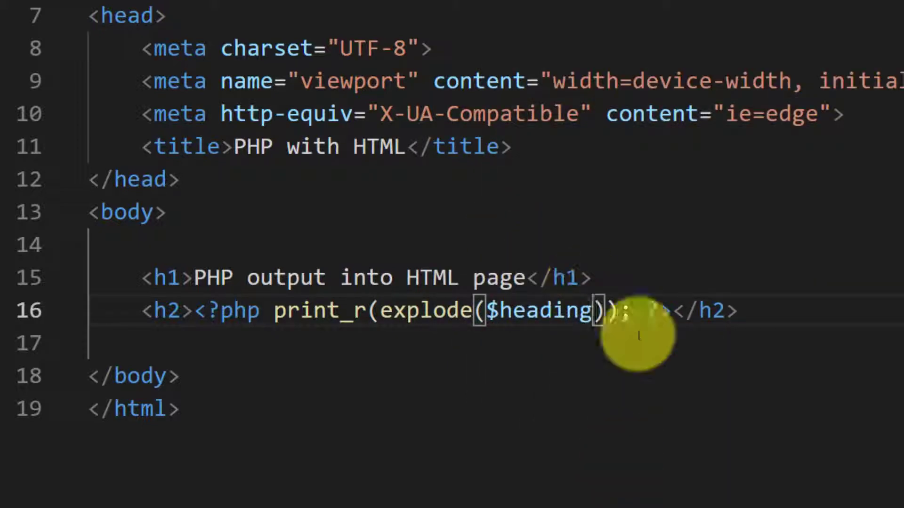
{"action": "key", "text": "Left"}
{"action": "key", "text": "Left"}
{"action": "key", "text": "Left"}
{"action": "key", "text": "Left"}
{"action": "key", "text": "Left"}
{"action": "key", "text": "Left"}
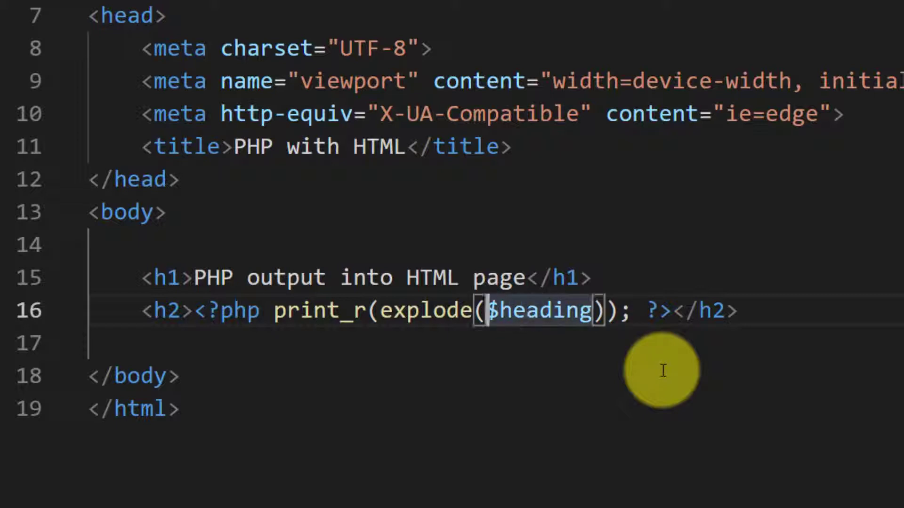
{"action": "type", "text": "\" "}
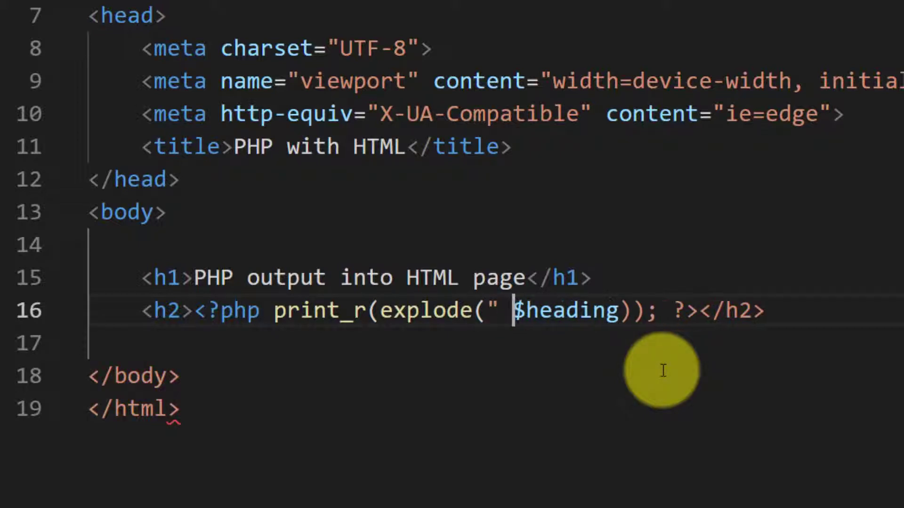
{"action": "type", "text": "\","}
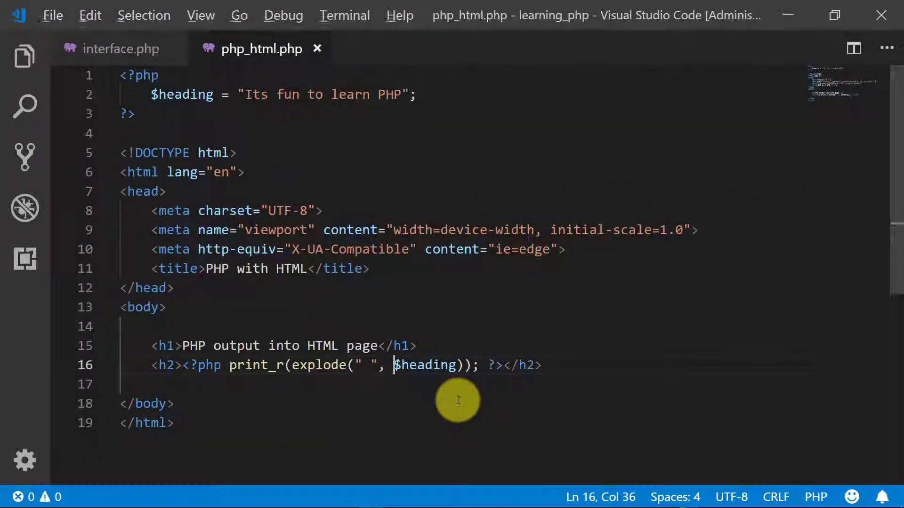
Step: Check the printed print_r array on the page in Chrome
{"action": "key", "text": "alt+Tab"}
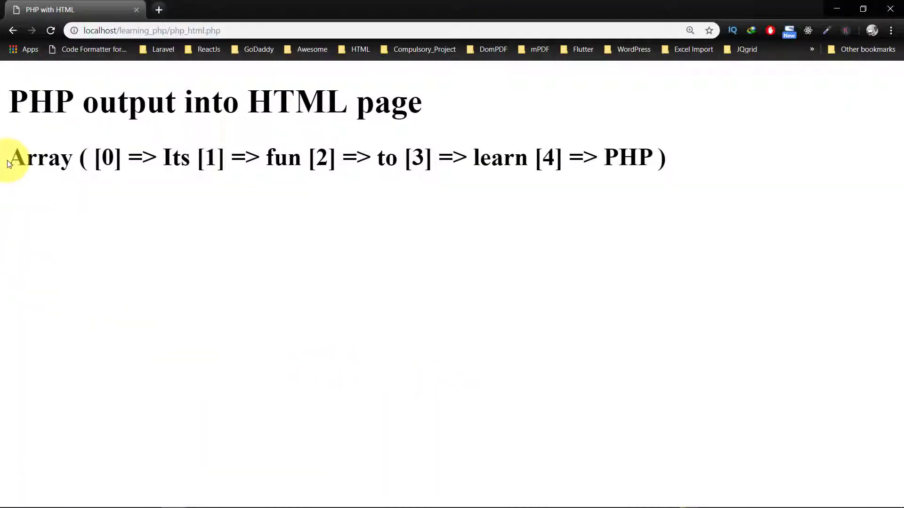
{"action": "left_click_drag", "start_coordinate": [8, 163], "coordinate": [668, 184]}
{"action": "left_click", "coordinate": [648, 256]}
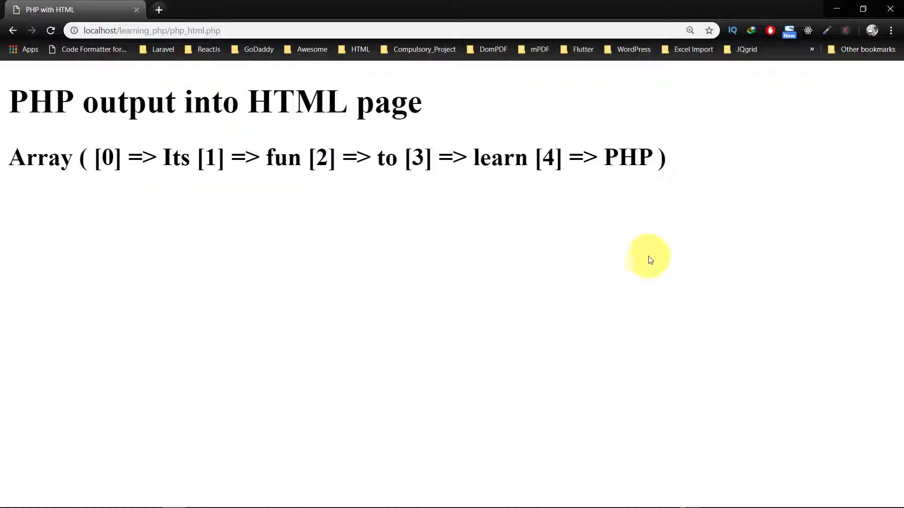
{"action": "key", "text": "alt+Tab"}
Step: Switch print_r to var_dump, save, and reload to see the word strings
{"action": "left_click", "coordinate": [247, 365]}
{"action": "type", "text": "v"}
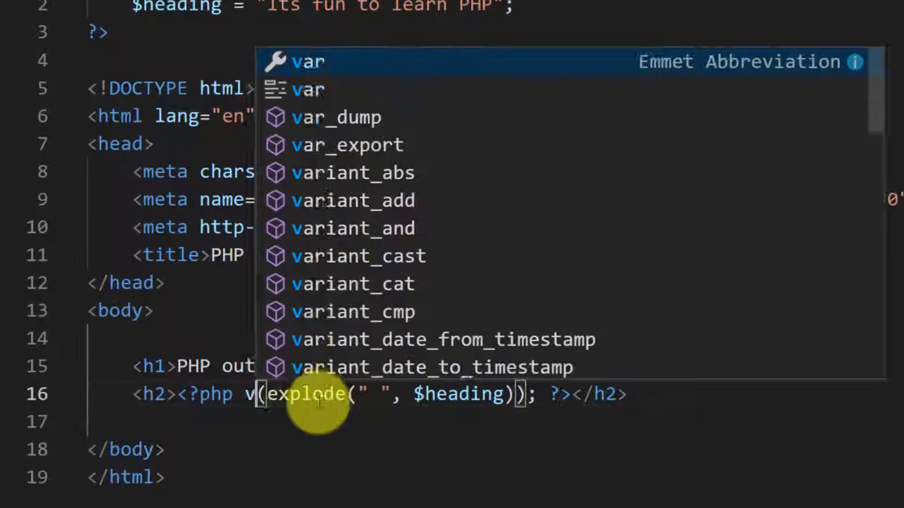
{"action": "type", "text": "ar"}
{"action": "key", "text": "Down"}
{"action": "key", "text": "Down"}
{"action": "key", "text": "Return"}
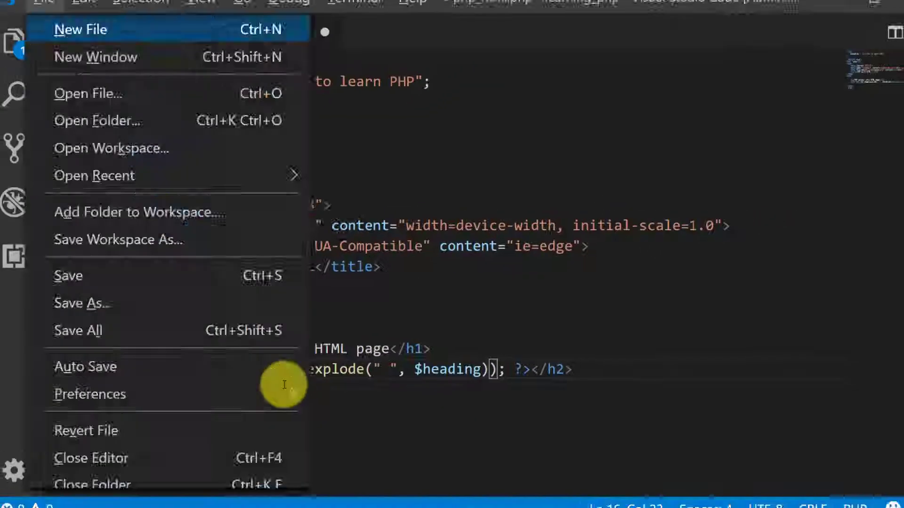
{"action": "key", "text": "ctrl+s"}
{"action": "key", "text": "alt+Tab"}
{"action": "key", "text": "F5"}
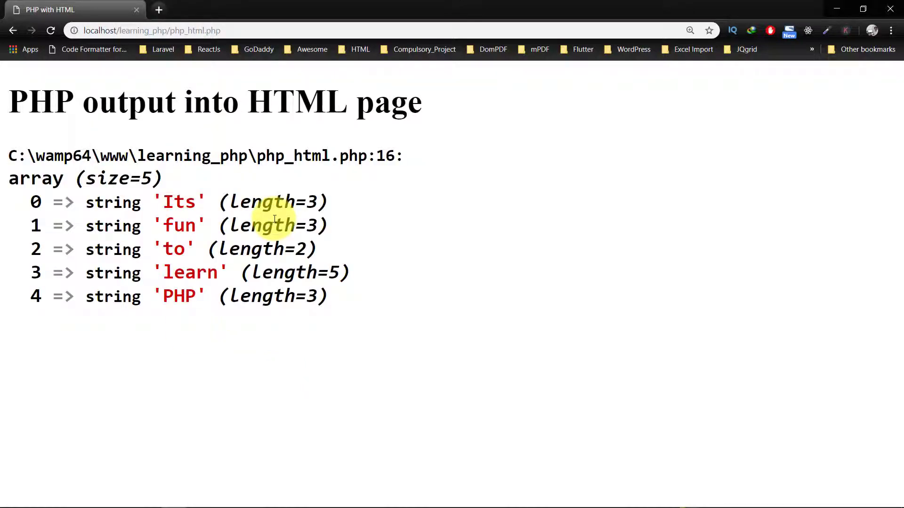
{"action": "key", "text": "alt+Tab"}
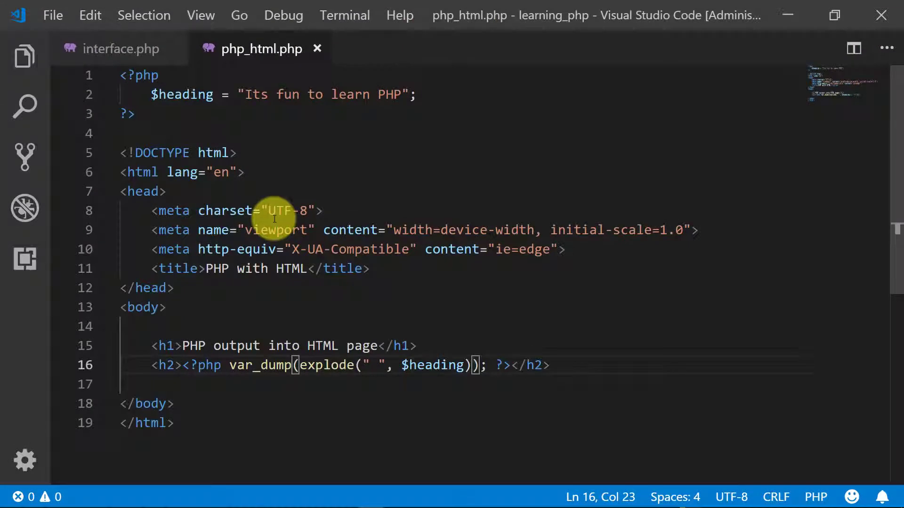